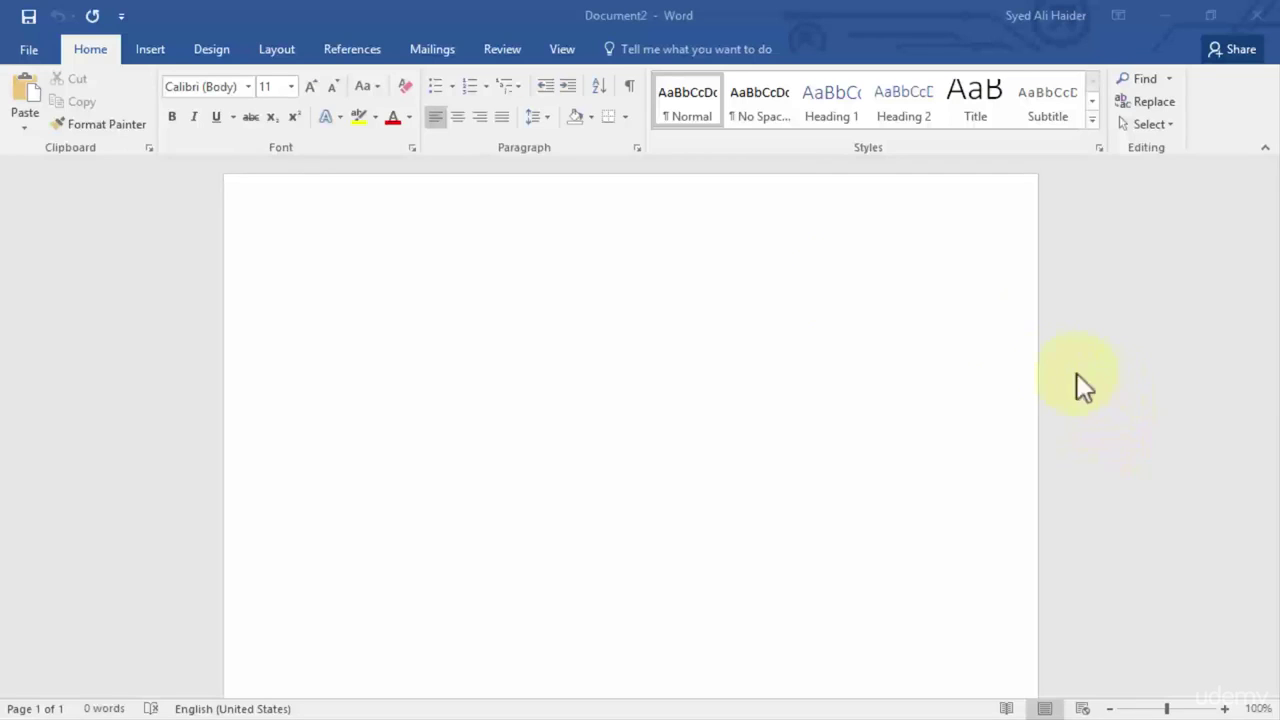
# Open the Macros dropdown from Word's View tab
pyautogui.click(851, 291)
pyautogui.click(566, 55)
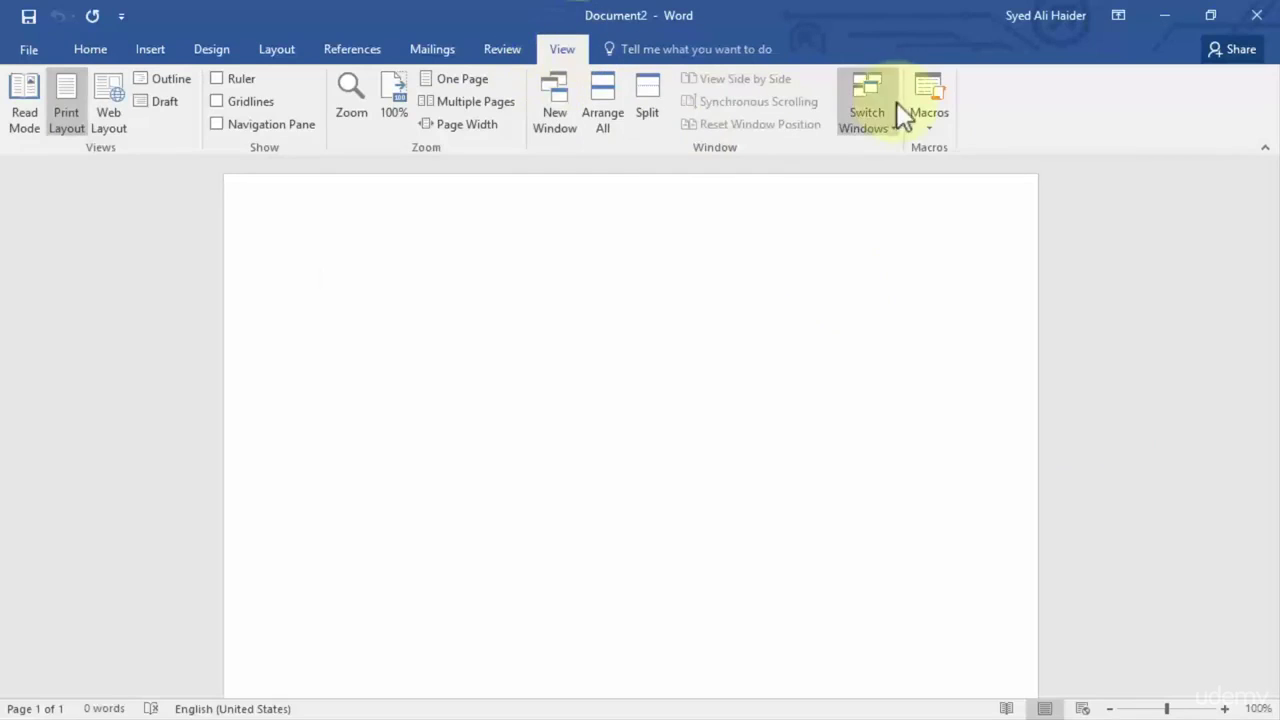
pyautogui.click(930, 127)
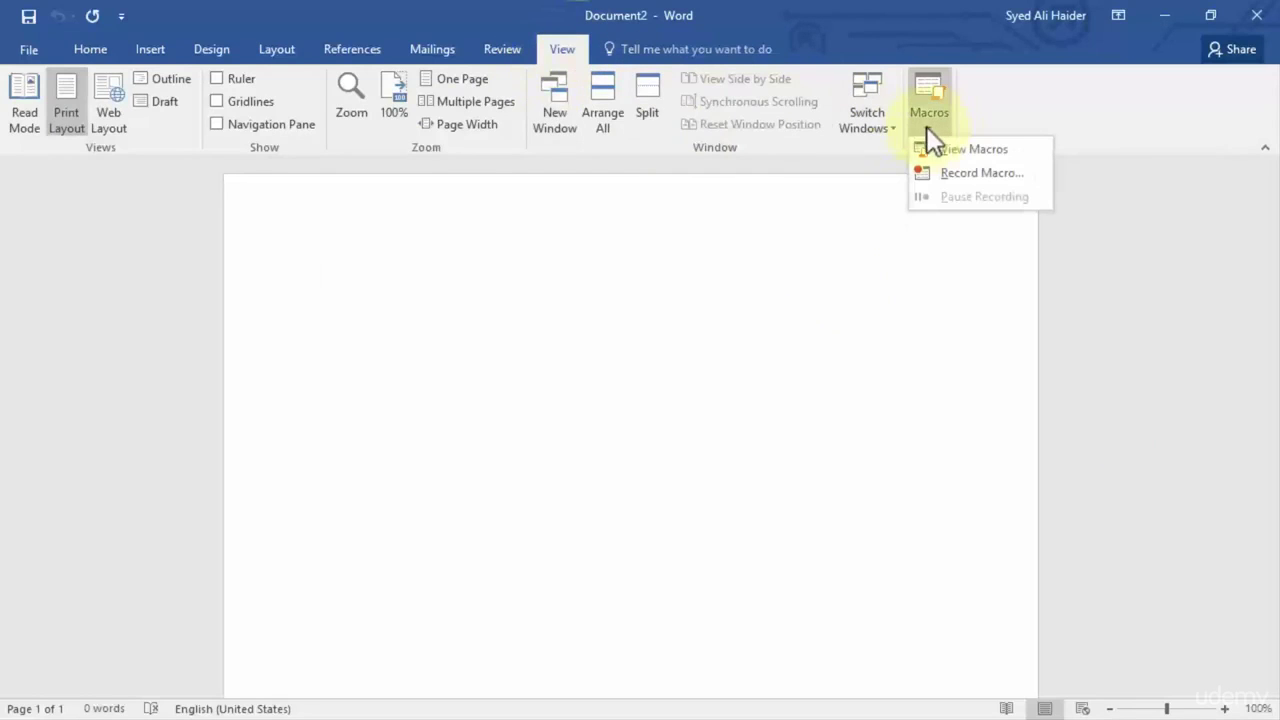
# Try to record a macro named 'Letter Footer' with a toolbar button, which Word rejects as invalid
pyautogui.click(975, 172)
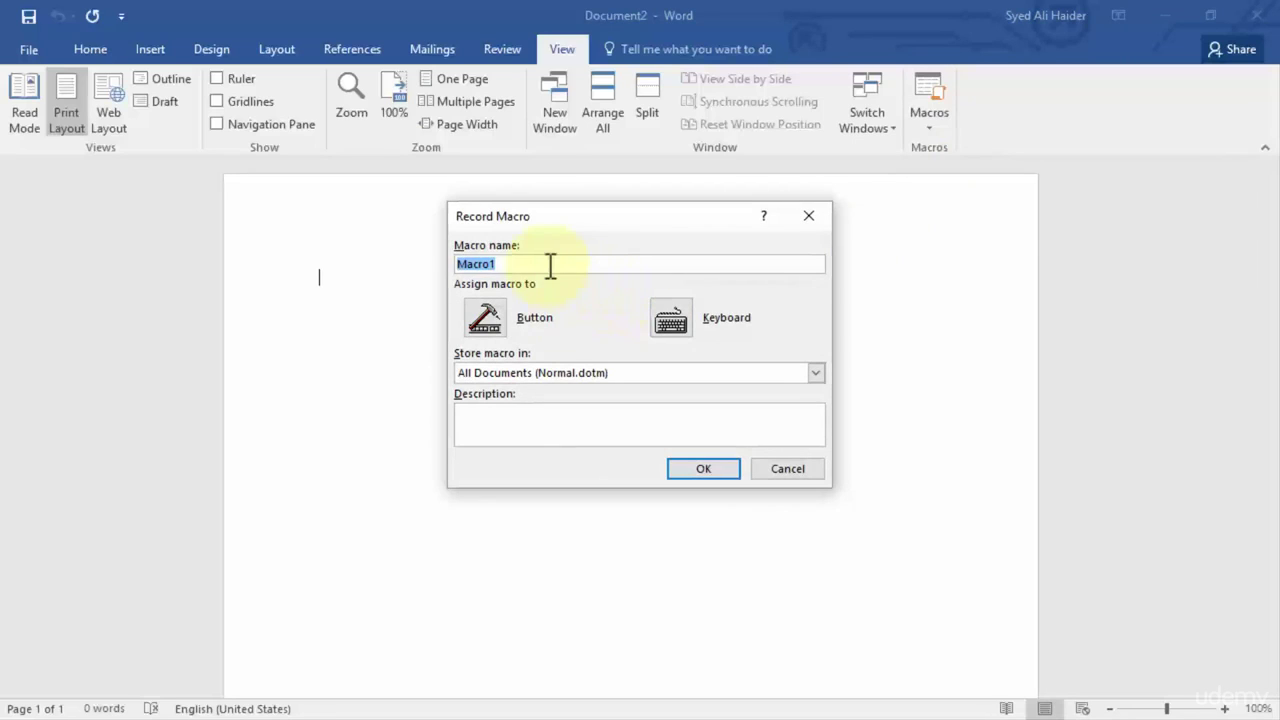
pyautogui.write('Letter Footer')
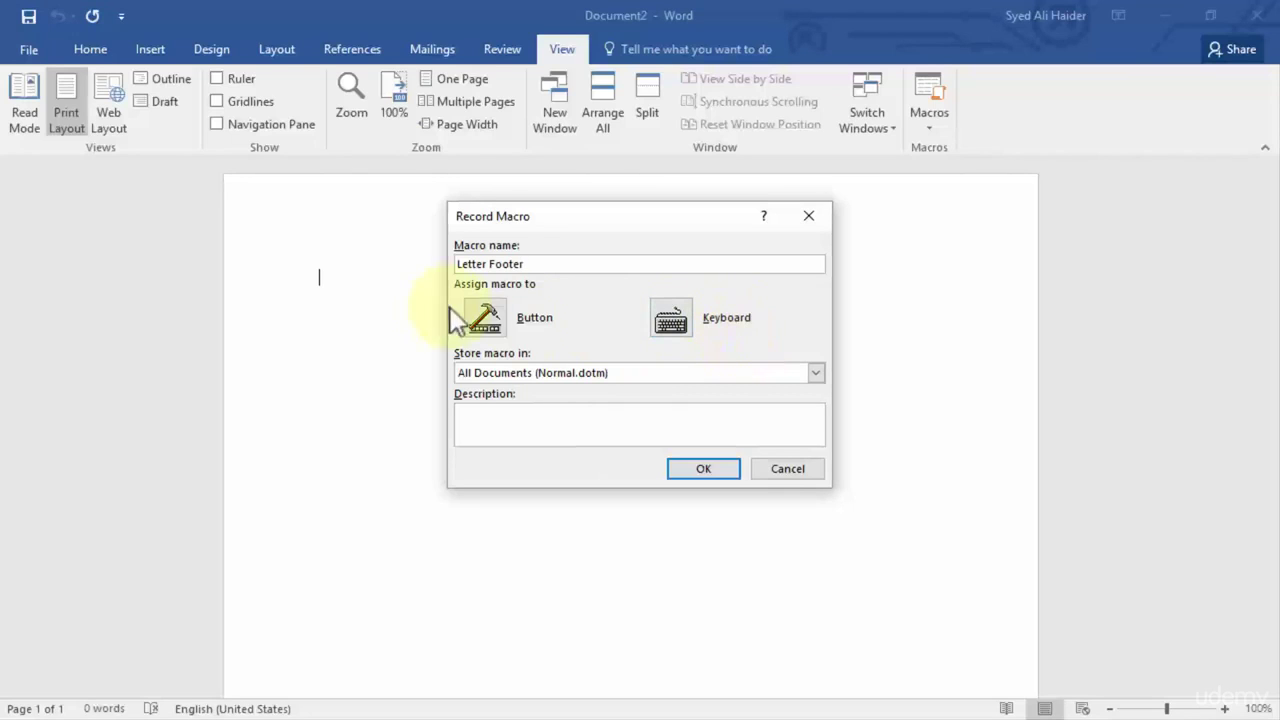
pyautogui.click(485, 318)
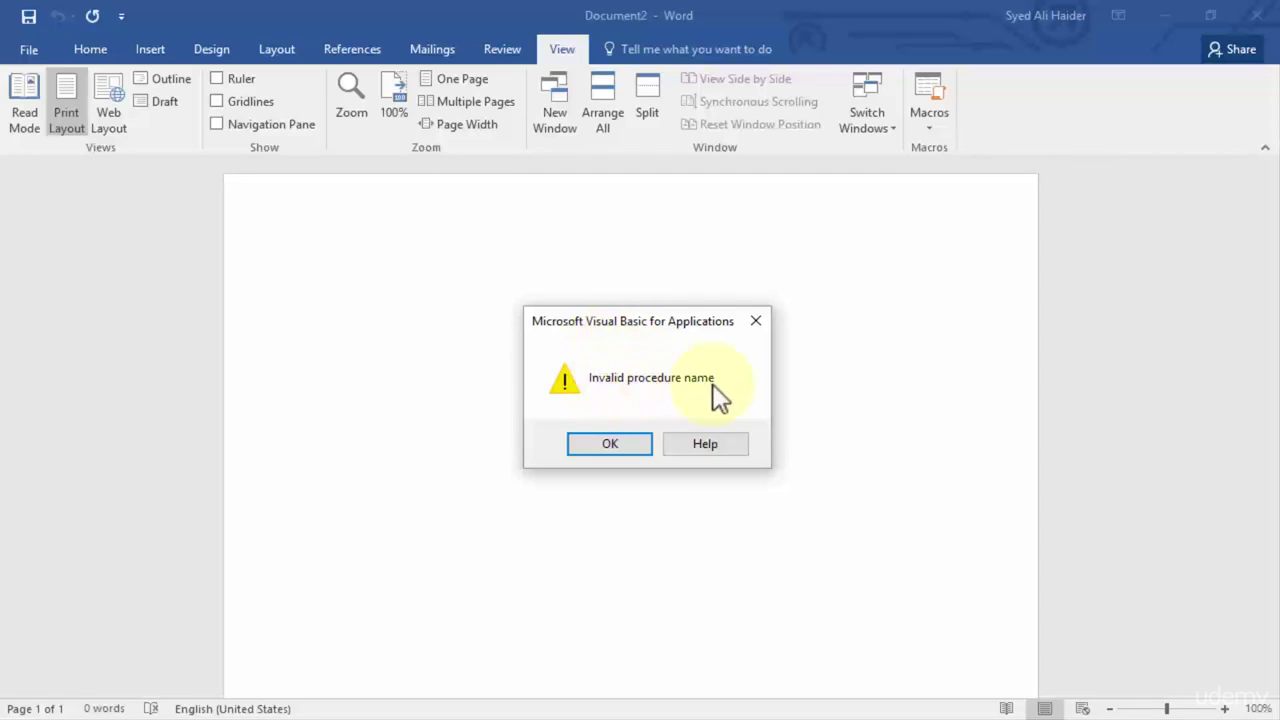
# Dismiss the warning and restart recording with the macro named 'Footer', assigned to a button
pyautogui.click(610, 443)
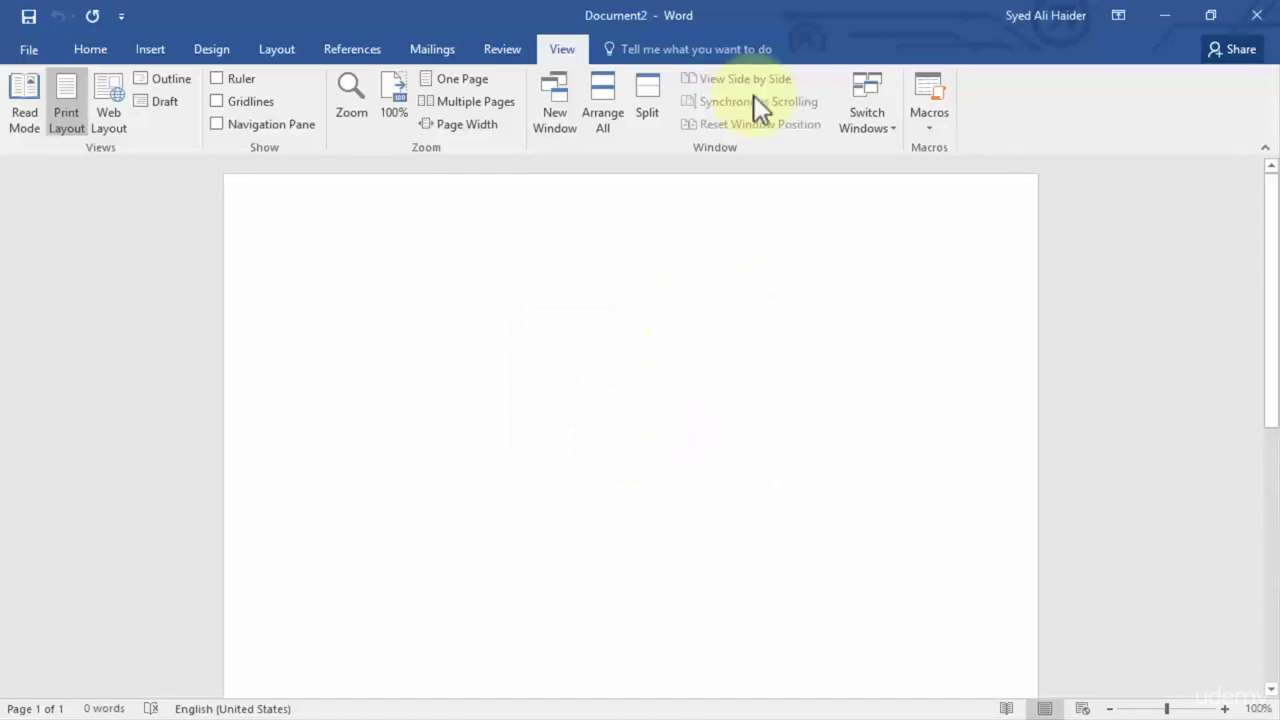
pyautogui.click(934, 118)
pyautogui.click(958, 174)
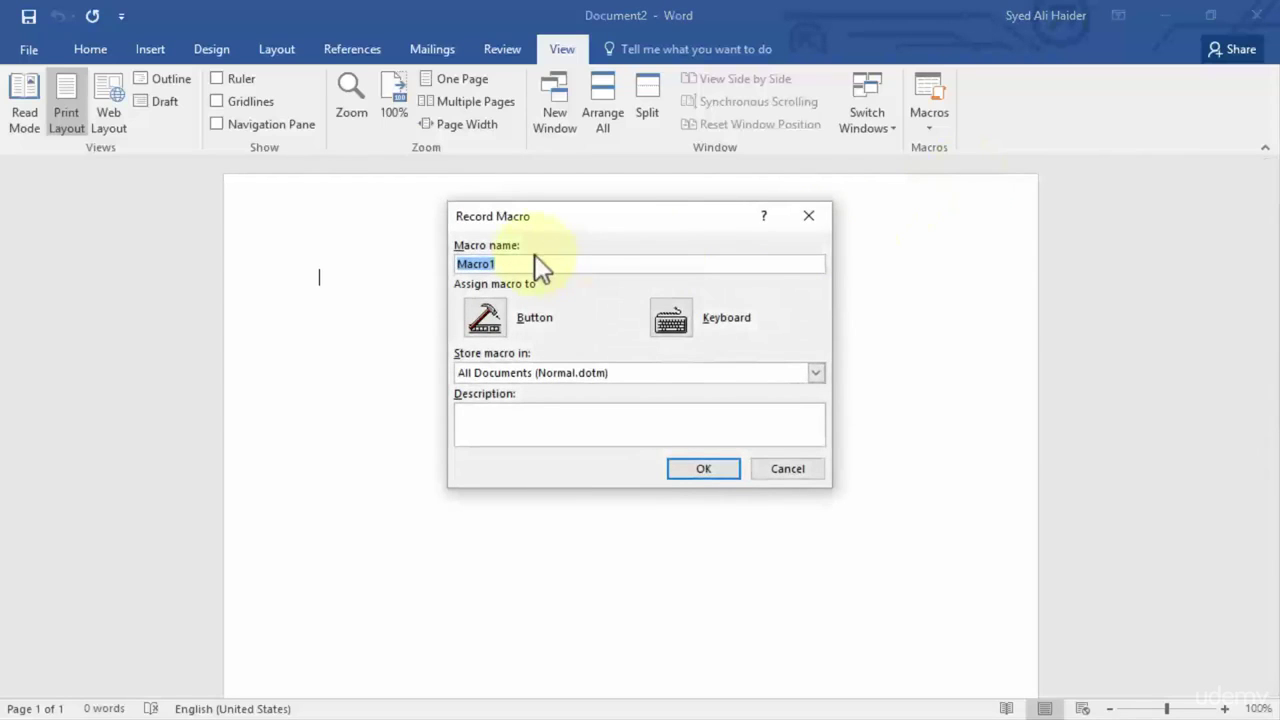
pyautogui.write('Footer')
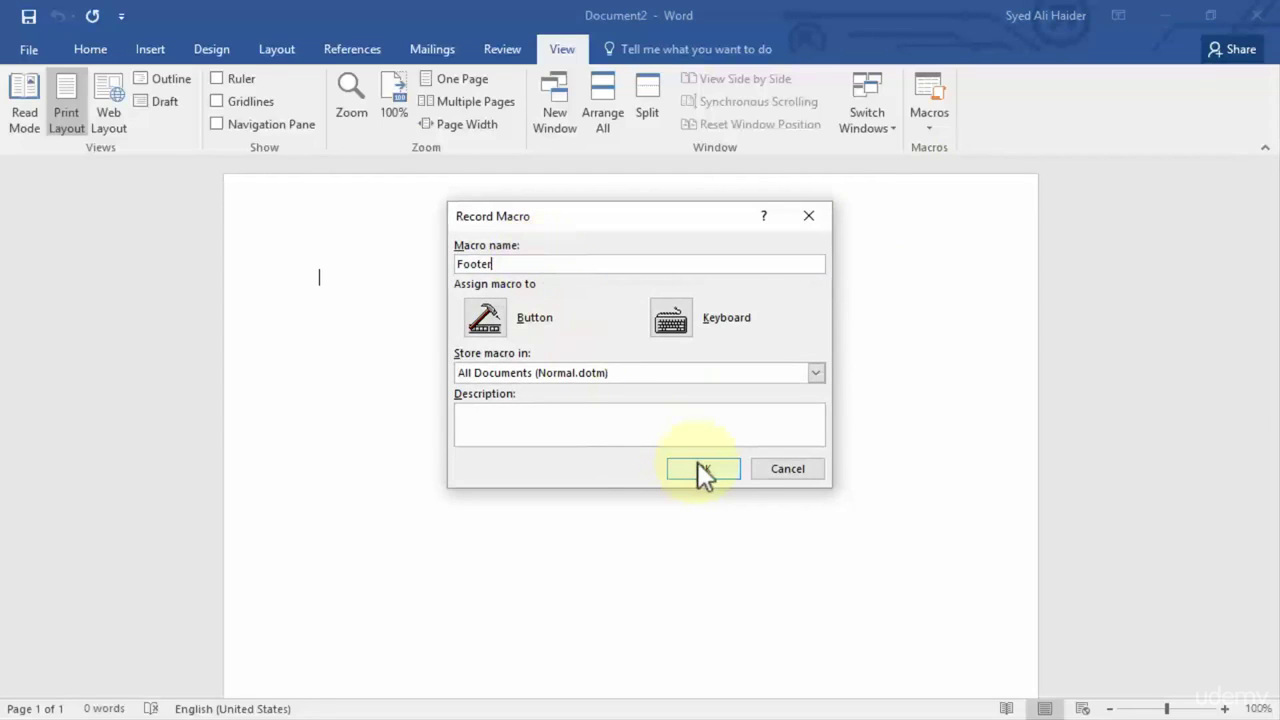
pyautogui.press('Return')
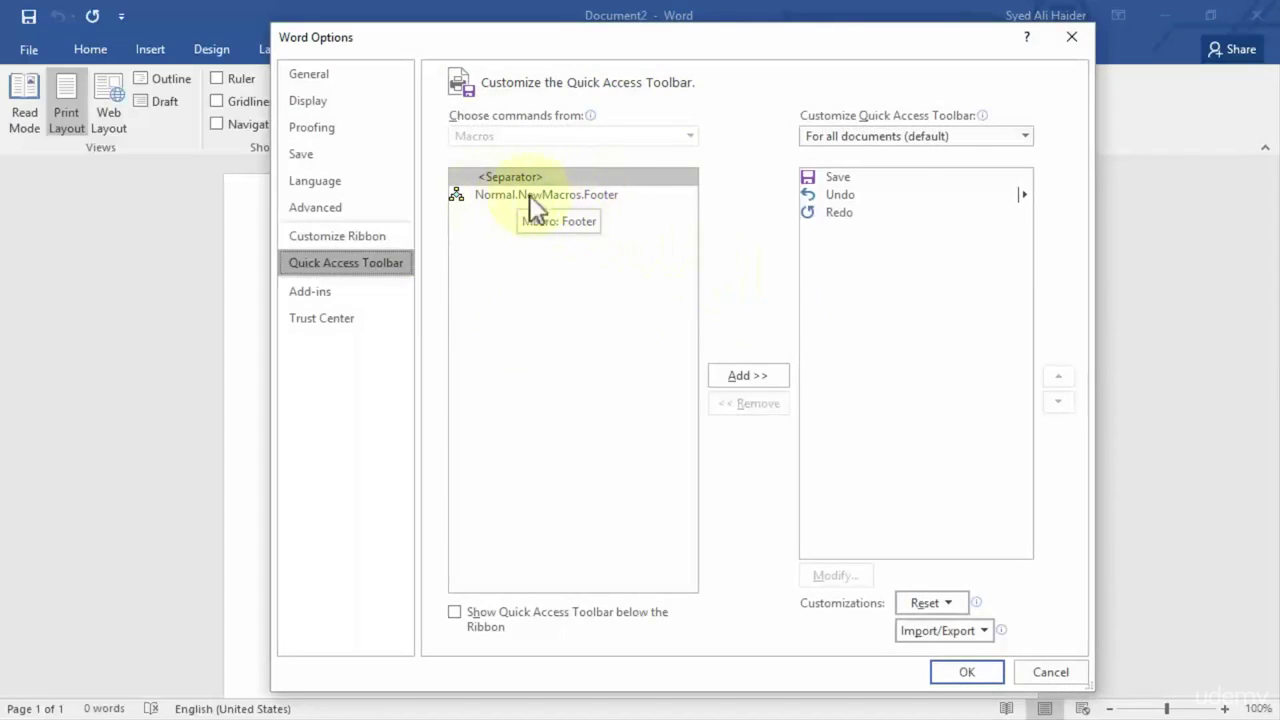
# Add Normal.NewMacros.Footer to the Quick Access Toolbar and confirm Word Options
pyautogui.click(590, 196)
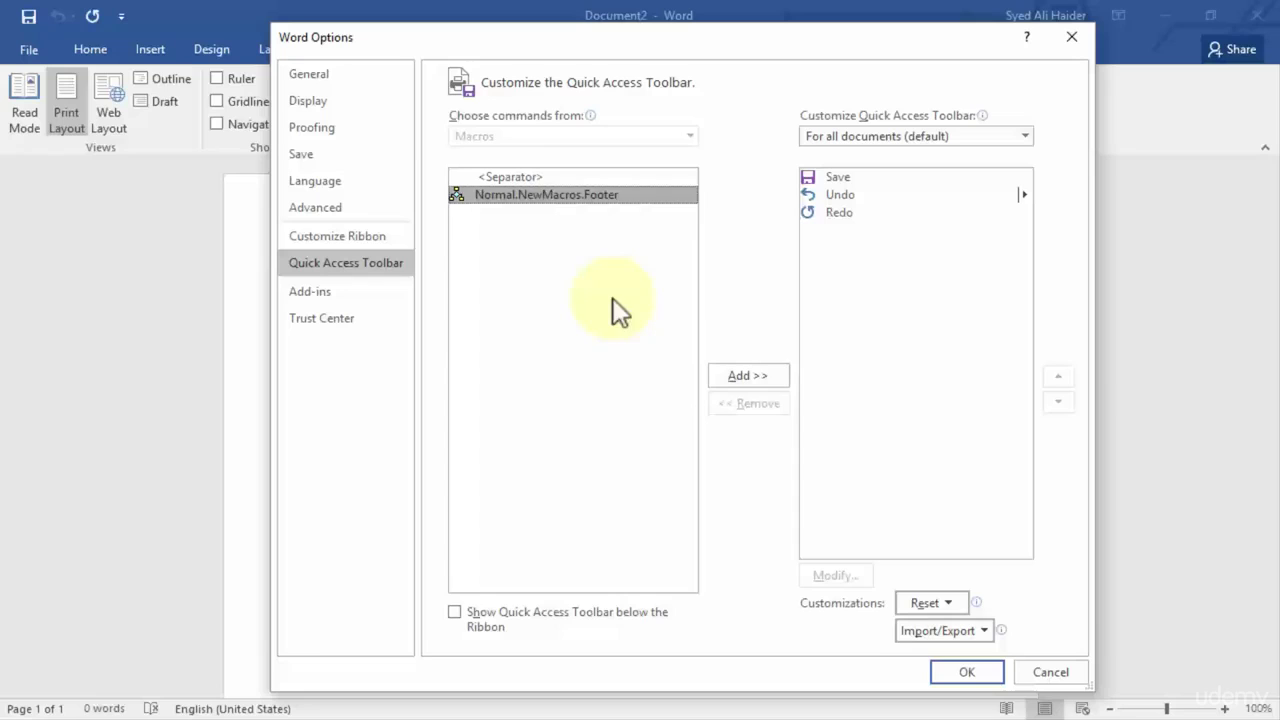
pyautogui.click(746, 376)
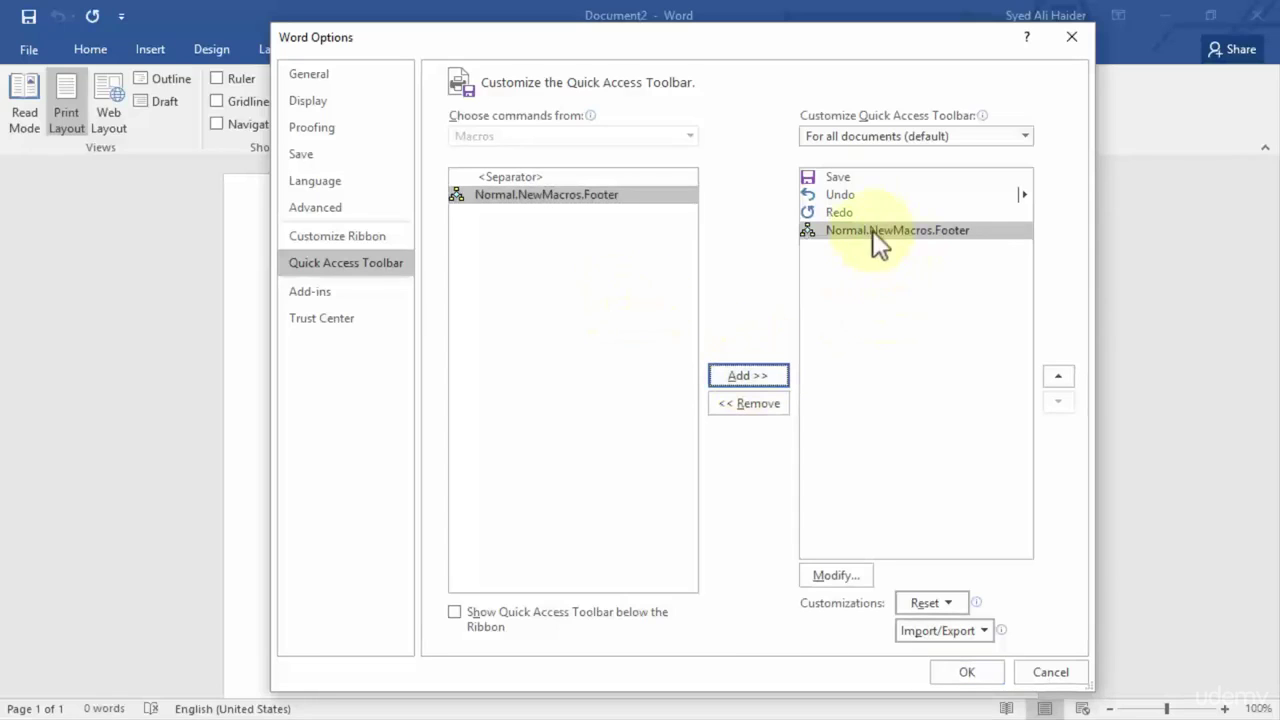
pyautogui.moveTo(930, 120)
pyautogui.click(964, 672)
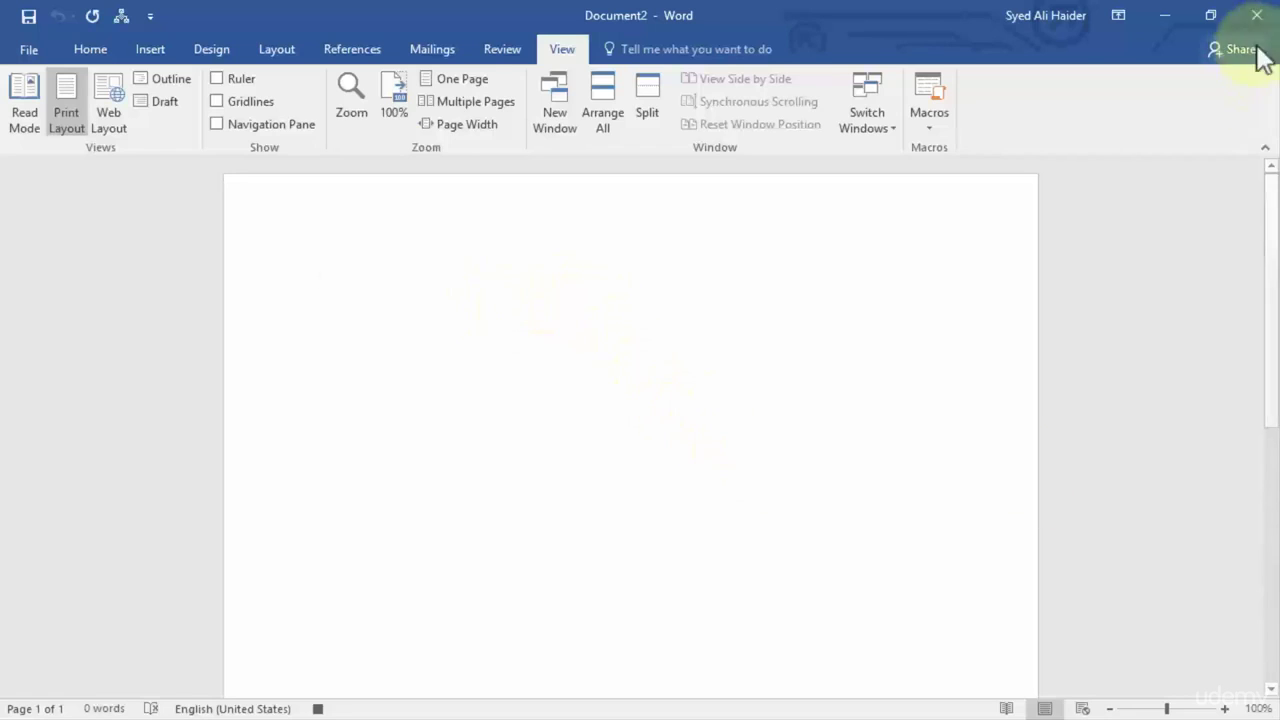
# Open Sample Document.docx from the desktop
pyautogui.click(1166, 13)
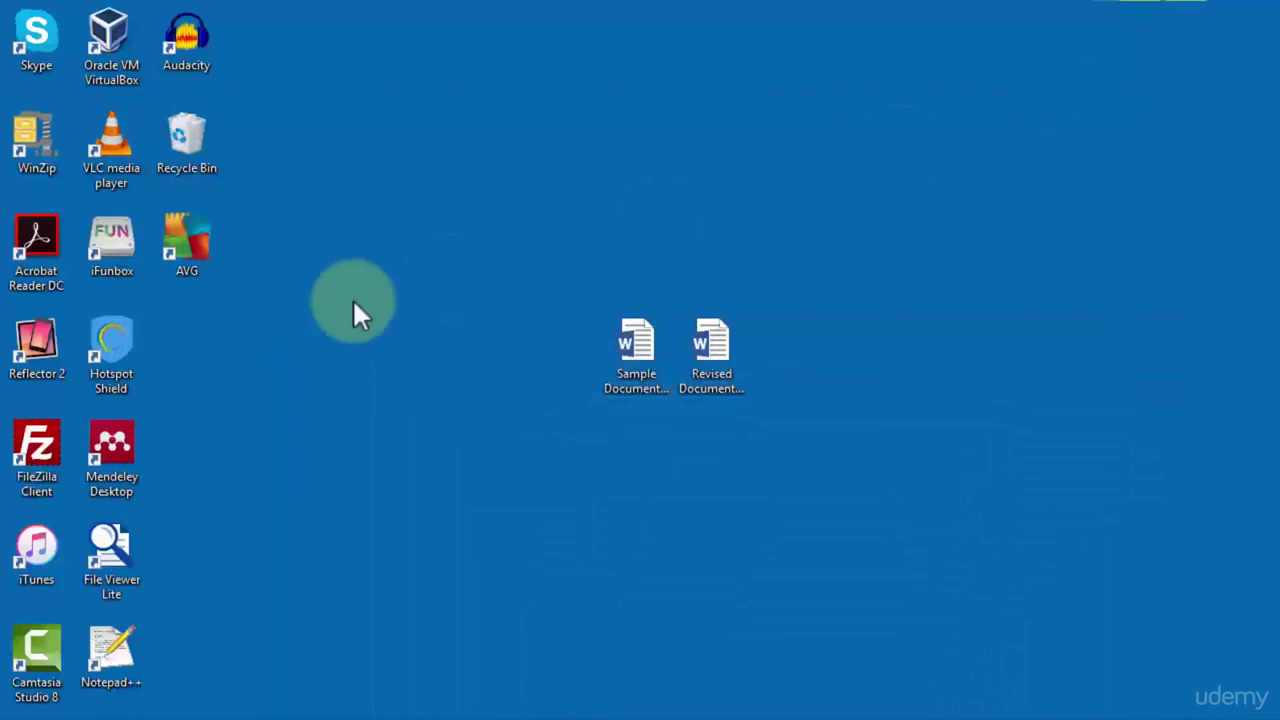
pyautogui.click(636, 377)
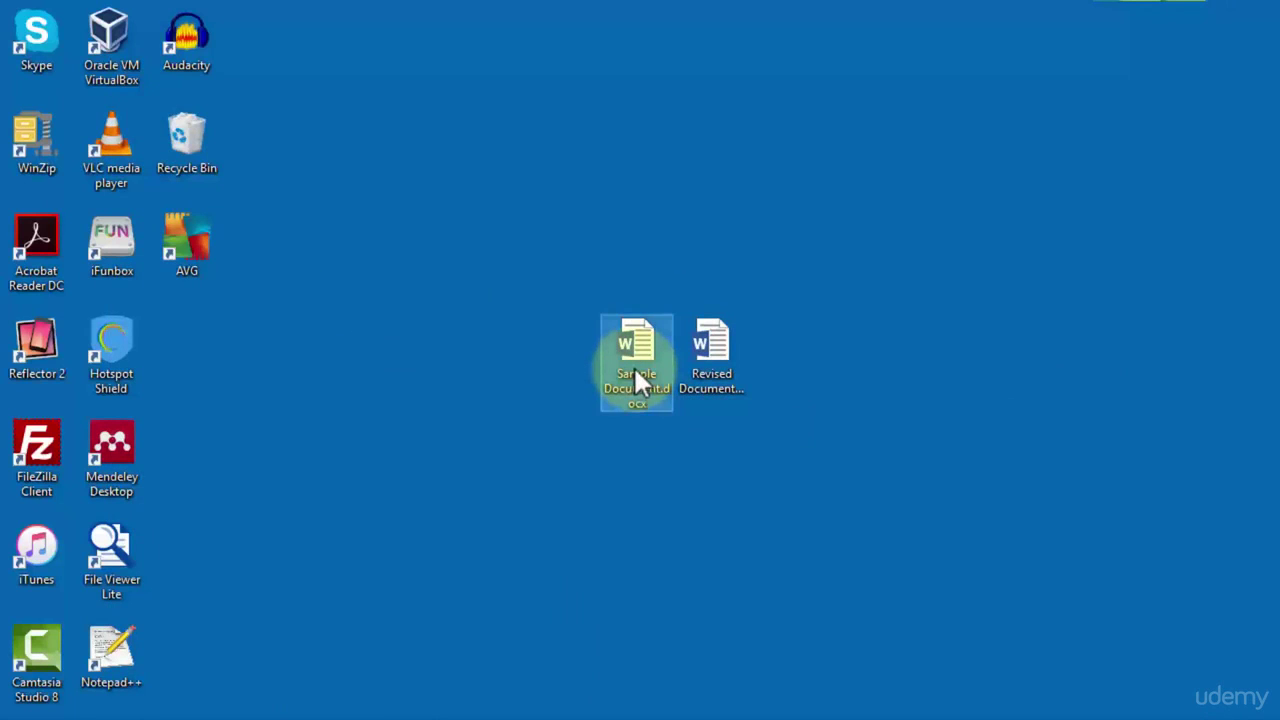
pyautogui.click(835, 668)
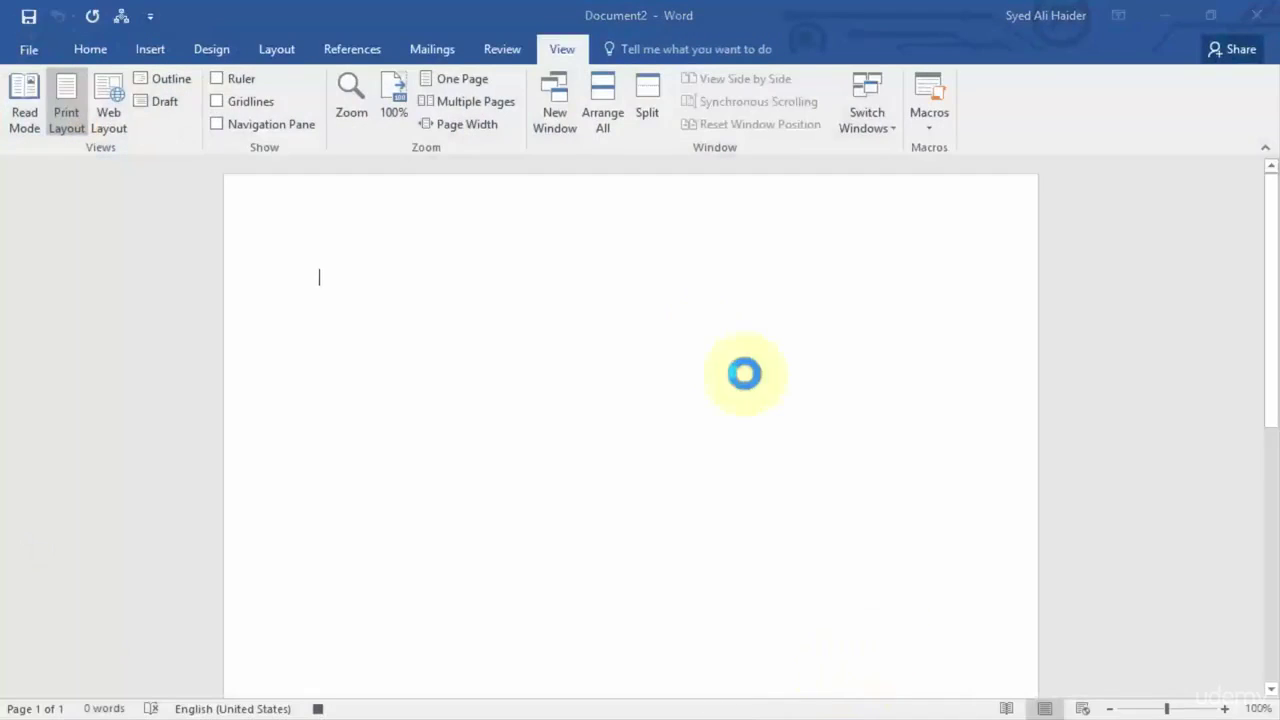
# Select both Internet of Things paragraphs and paste them into Document2
pyautogui.moveTo(478, 440); pyautogui.dragTo(308, 262)
pyautogui.hotkey('ctrl', 'c')
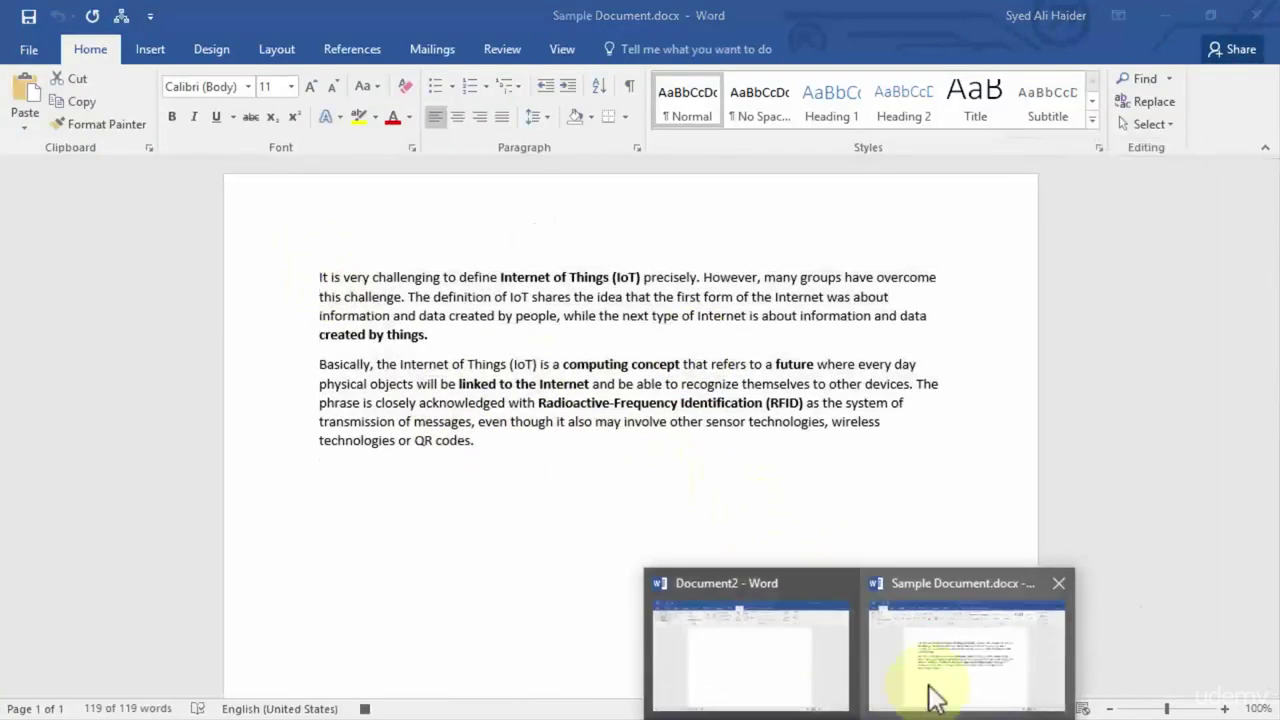
pyautogui.click(634, 506)
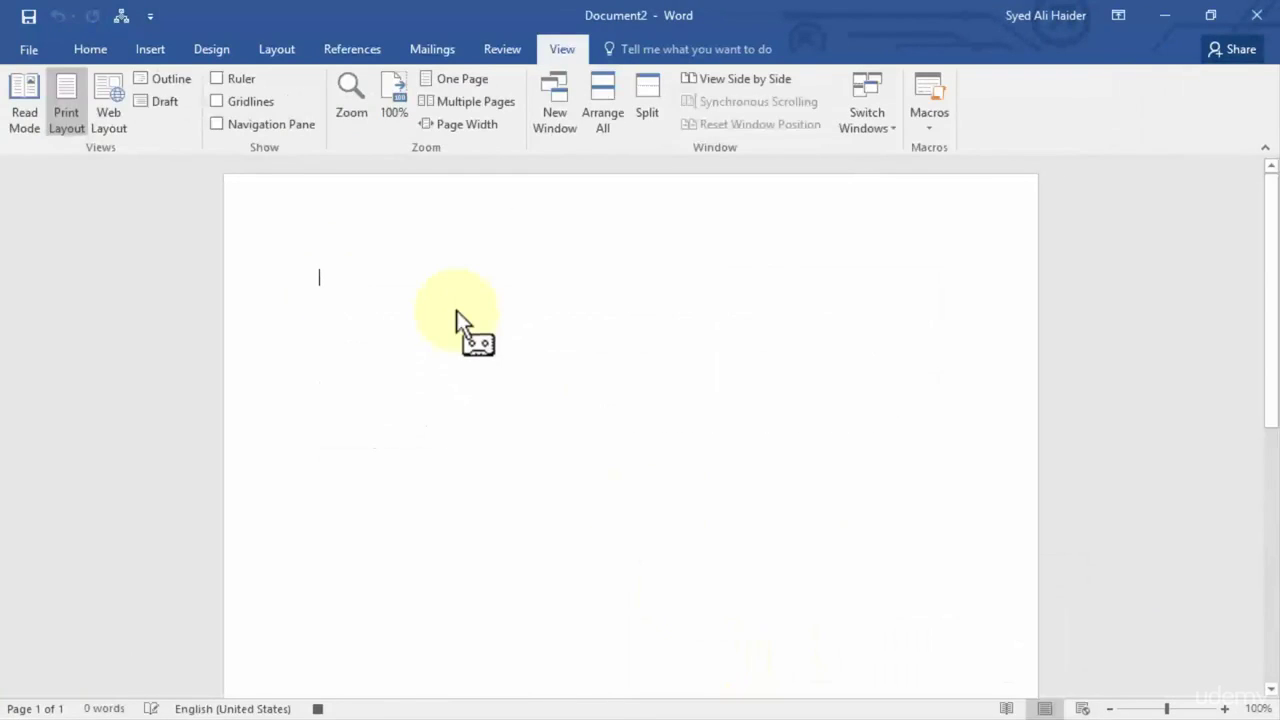
pyautogui.hotkey('ctrl', 'v')
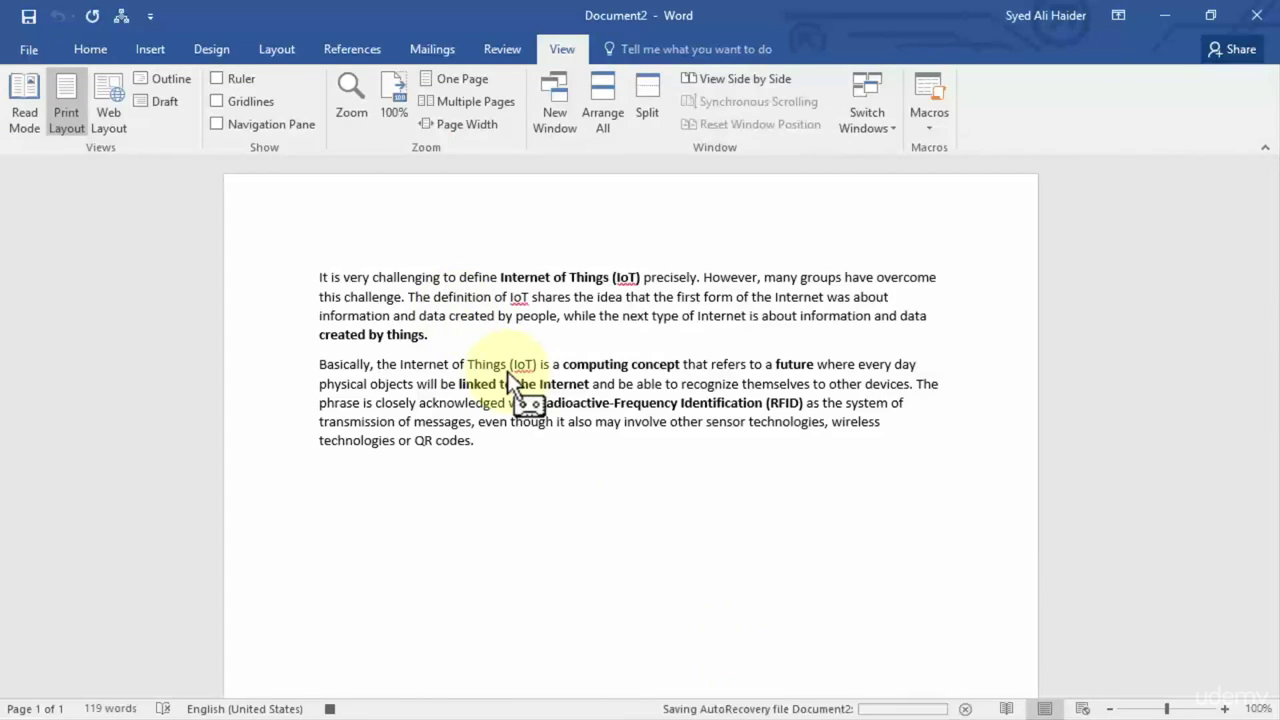
# Type the closing lines 'Best Regards,' and 'Yours Sincerely,', then the sender's name with CEO
pyautogui.write('Best ')
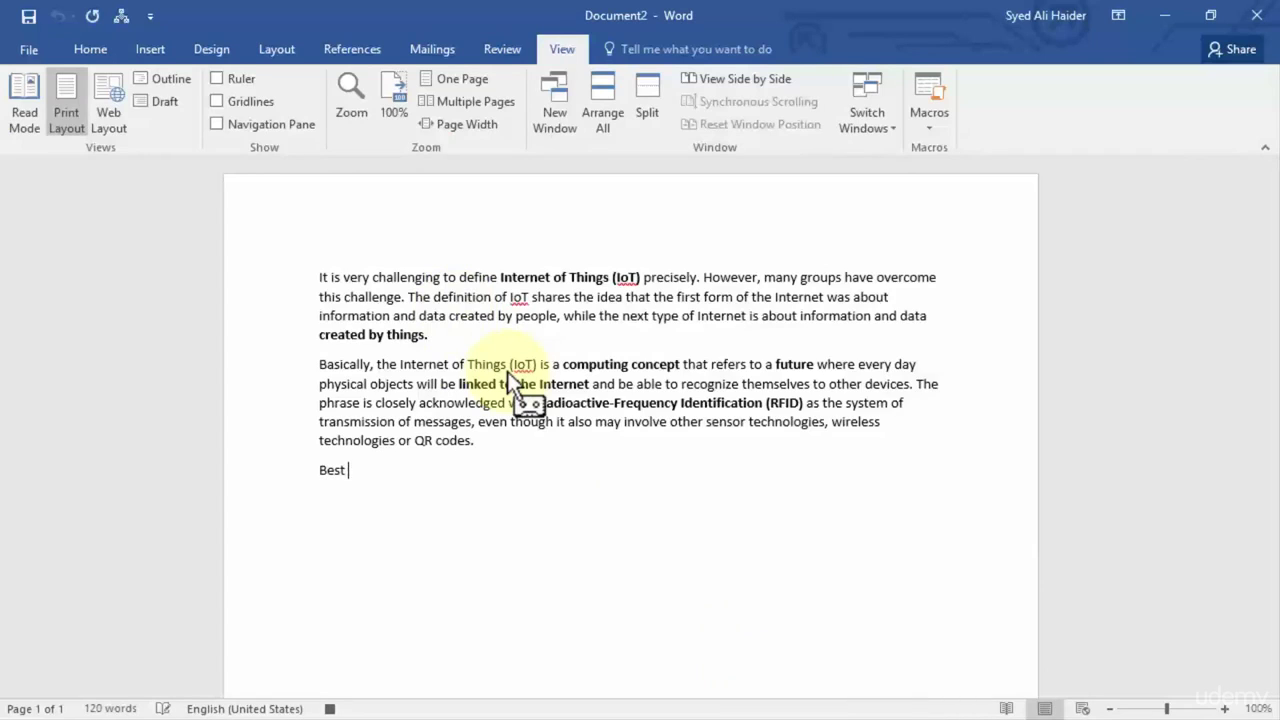
pyautogui.write('Regards,')
pyautogui.press('Return')
pyautogui.write('Yours Si')
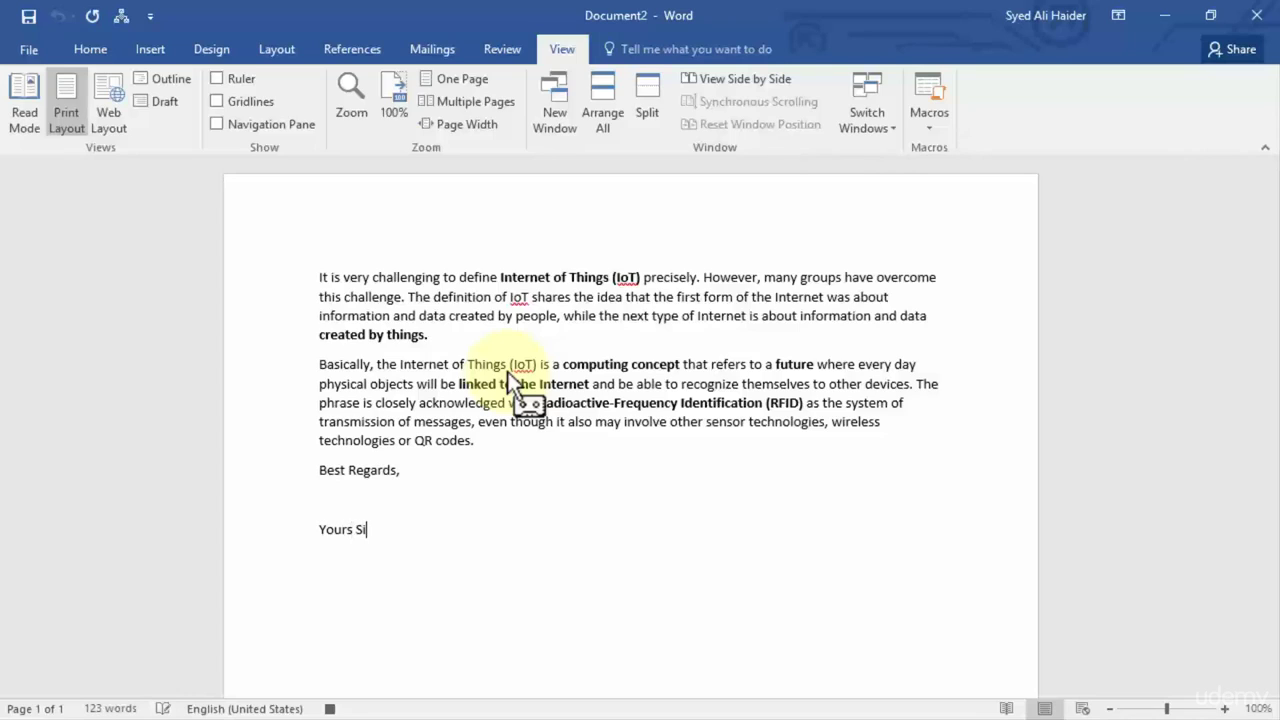
pyautogui.write('ncerely,')
pyautogui.press('Return')
pyautogui.write('Syed Ali, CEO')
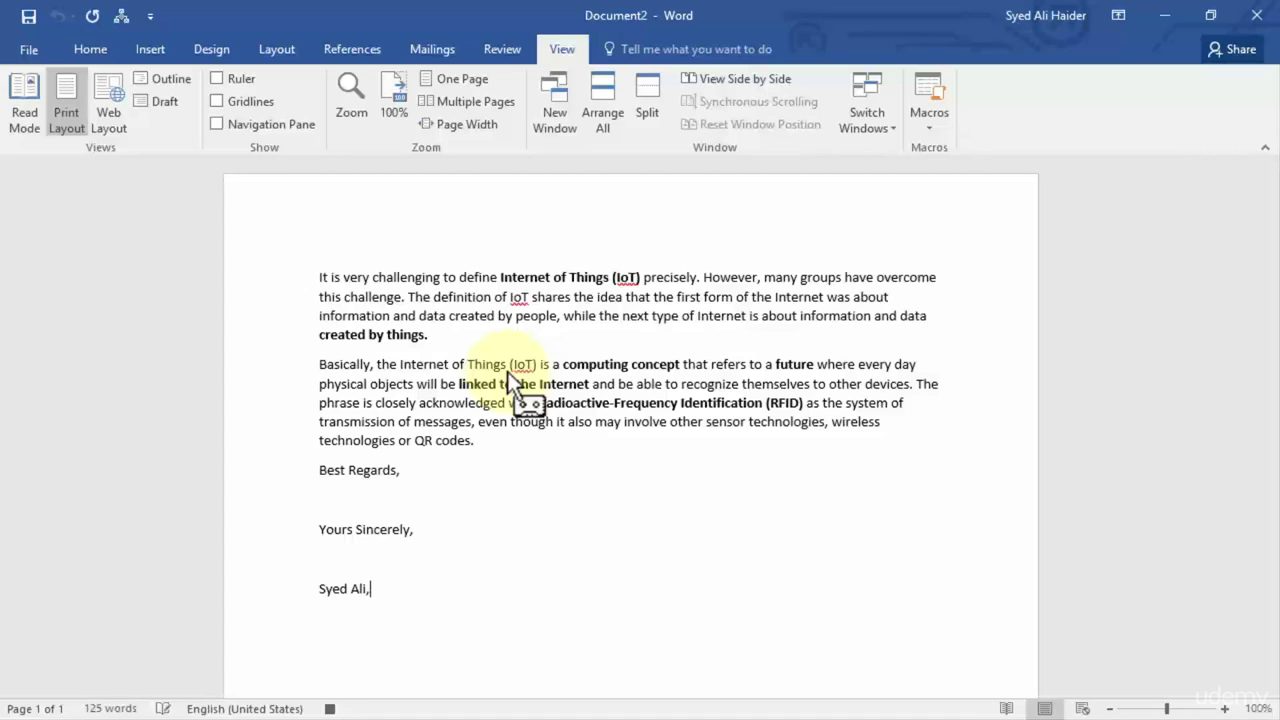
# Select the three sign-off lines, view and cancel the macro list, then undo the sign-off
pyautogui.moveTo(286, 491); pyautogui.dragTo(294, 543)
pyautogui.click(290, 471)
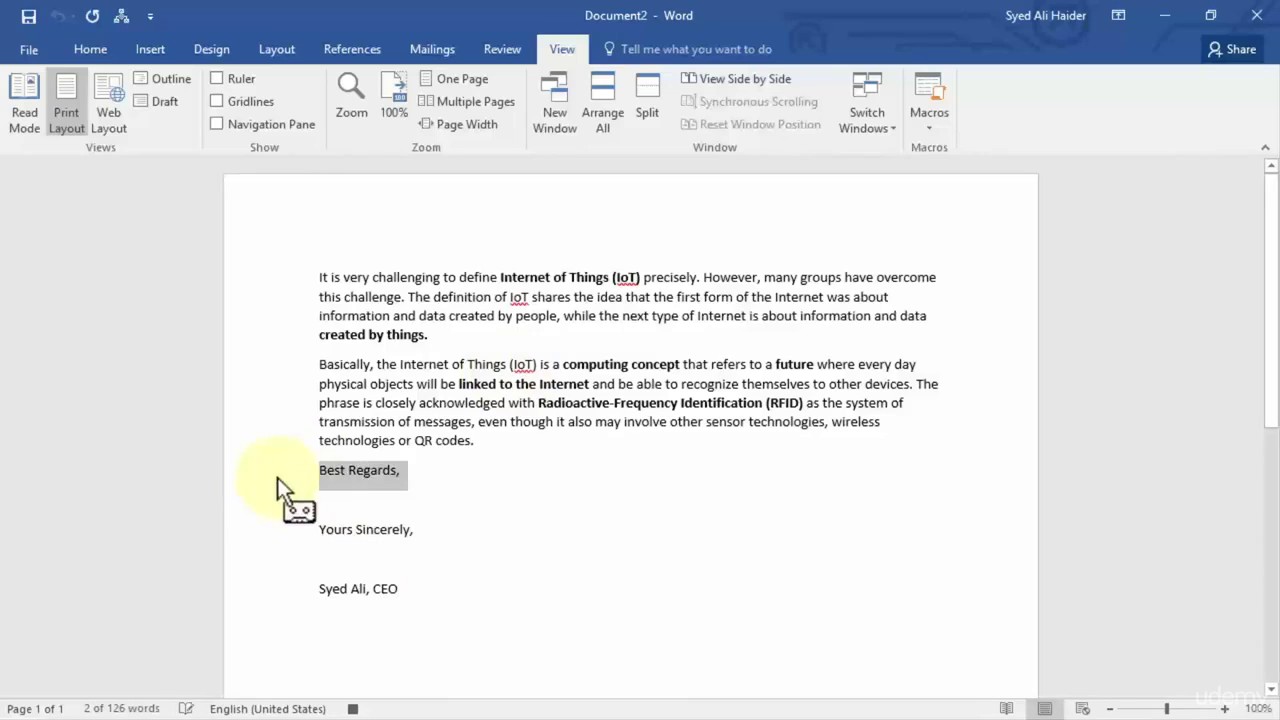
pyautogui.moveTo(293, 487); pyautogui.dragTo(377, 567)
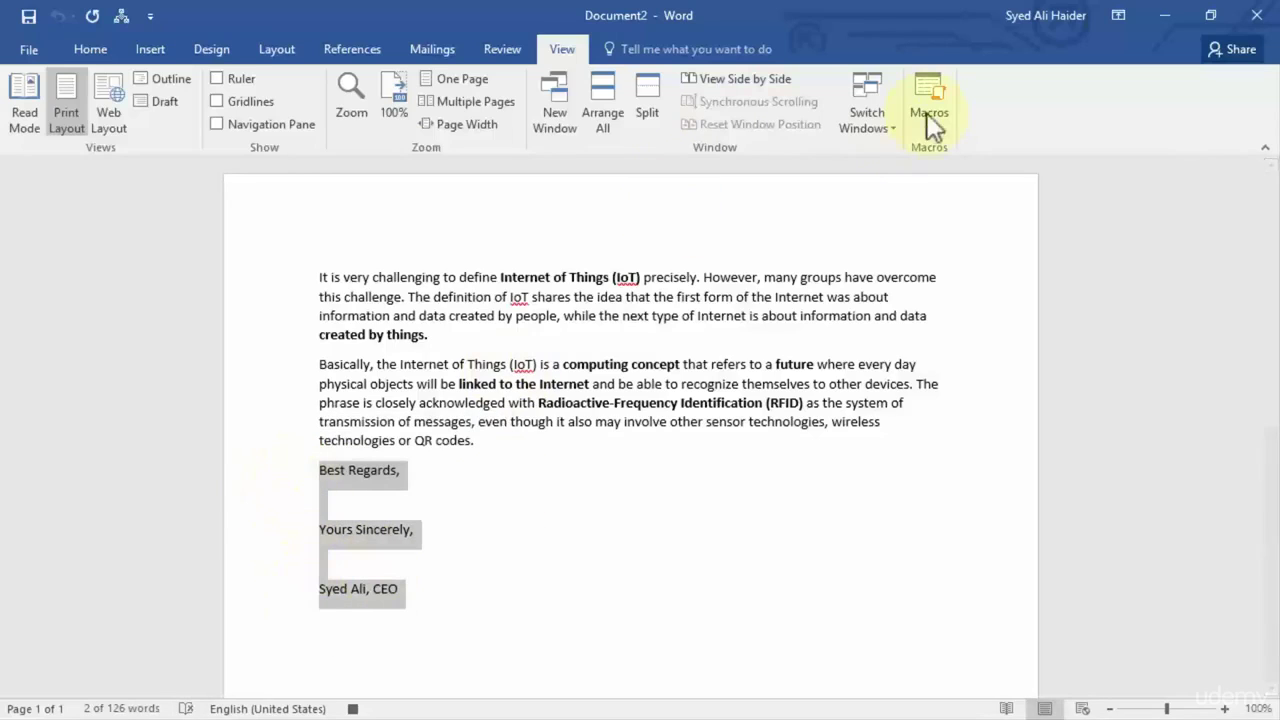
pyautogui.click(924, 87)
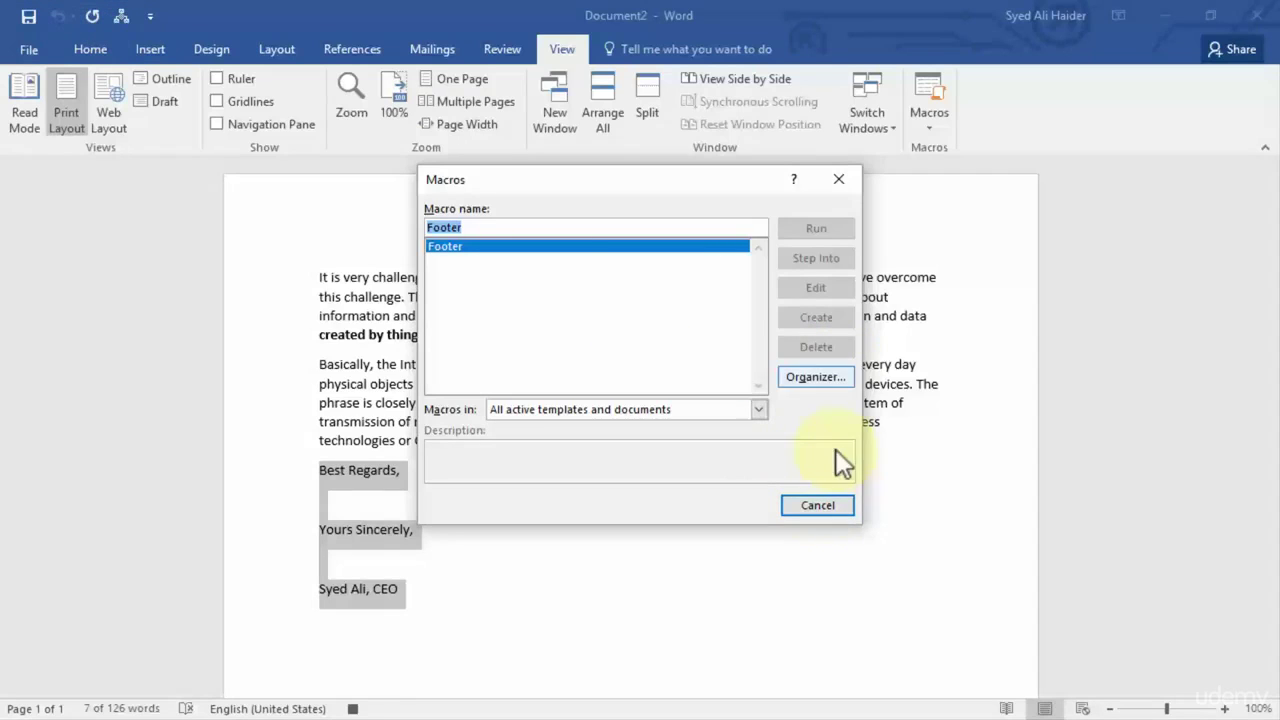
pyautogui.click(829, 503)
pyautogui.hotkey('ctrl', 'z')
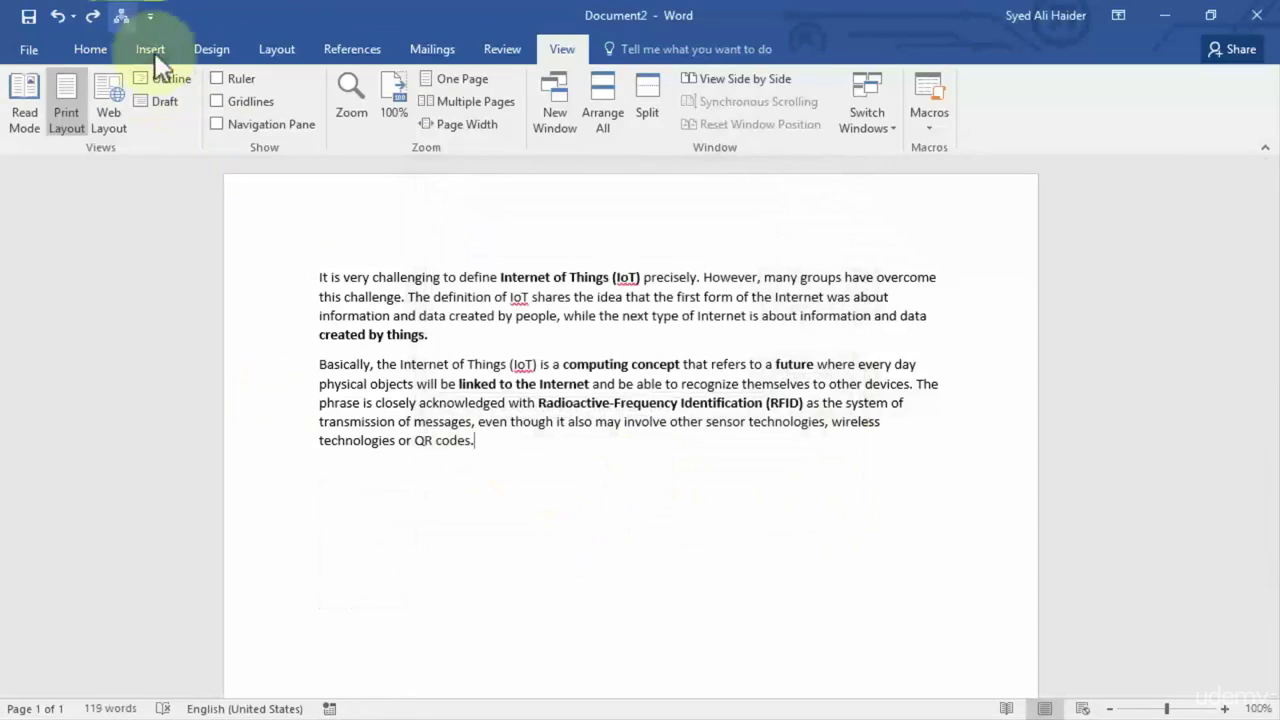
# Run the Footer toolbar button to re-append the sign-off ending with the CEO title
pyautogui.tripleClick(257, 451)
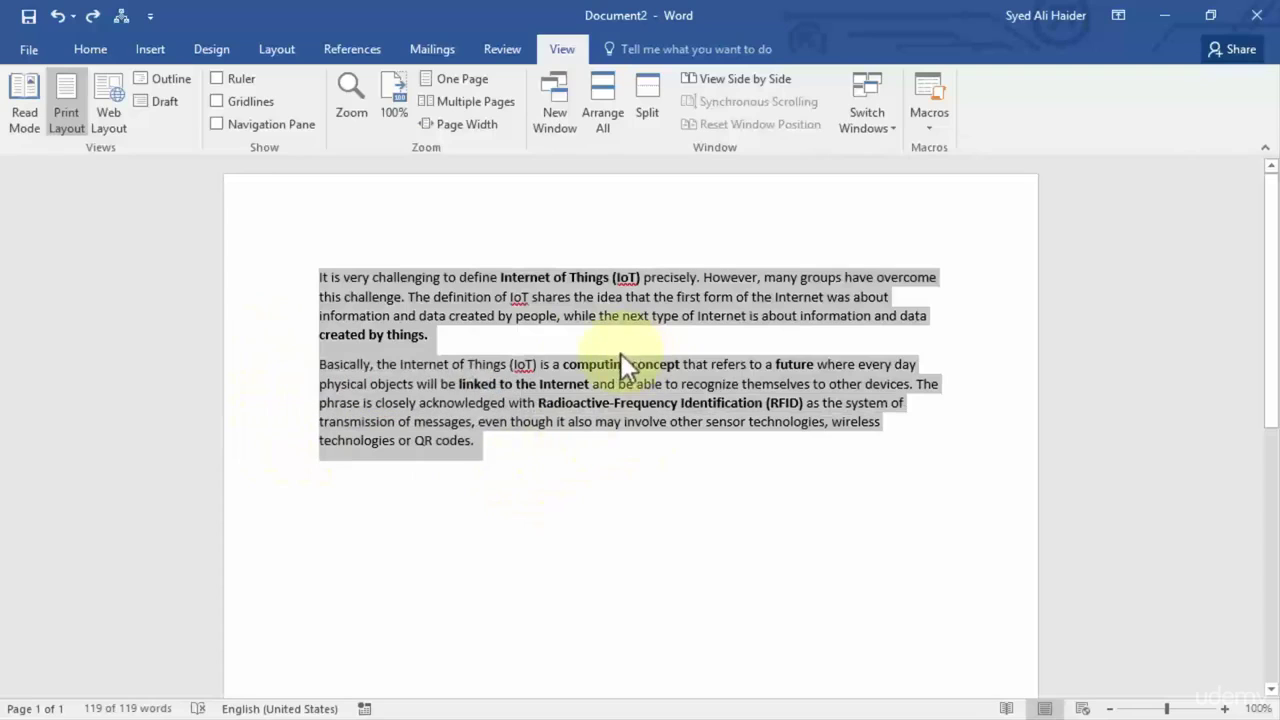
pyautogui.click(105, 12)
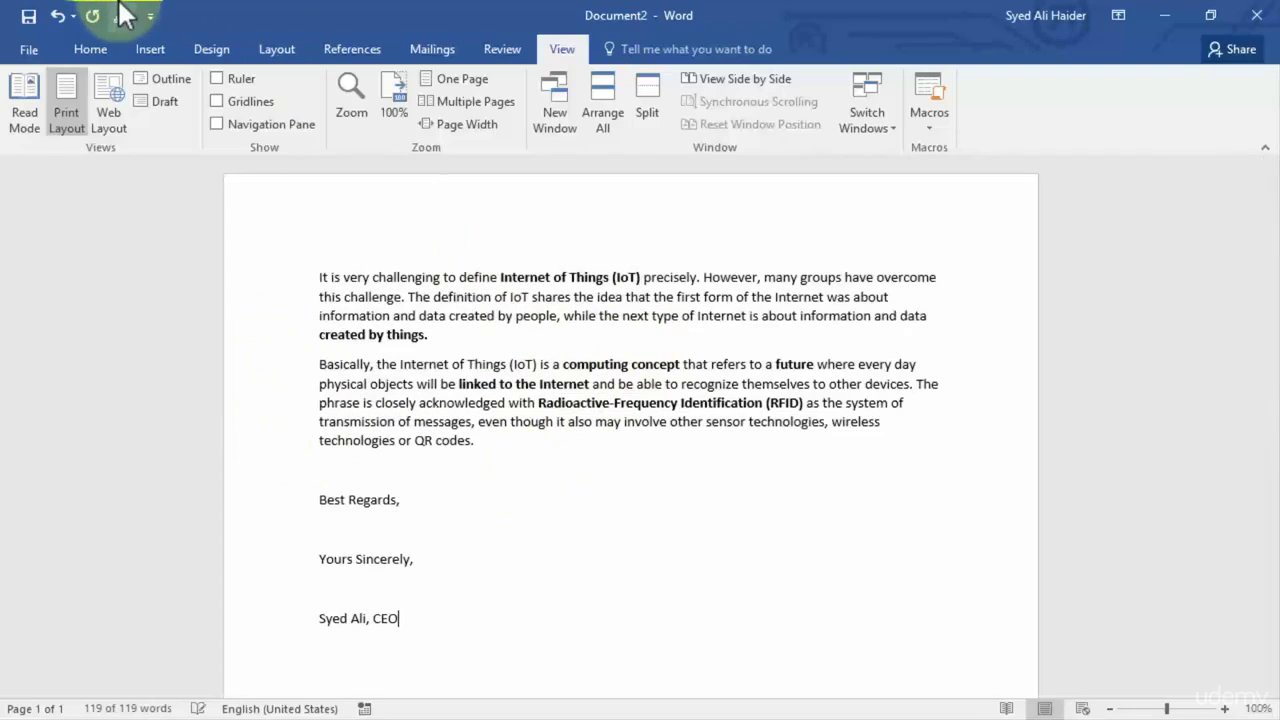
pyautogui.scroll(-1, 526, 430)
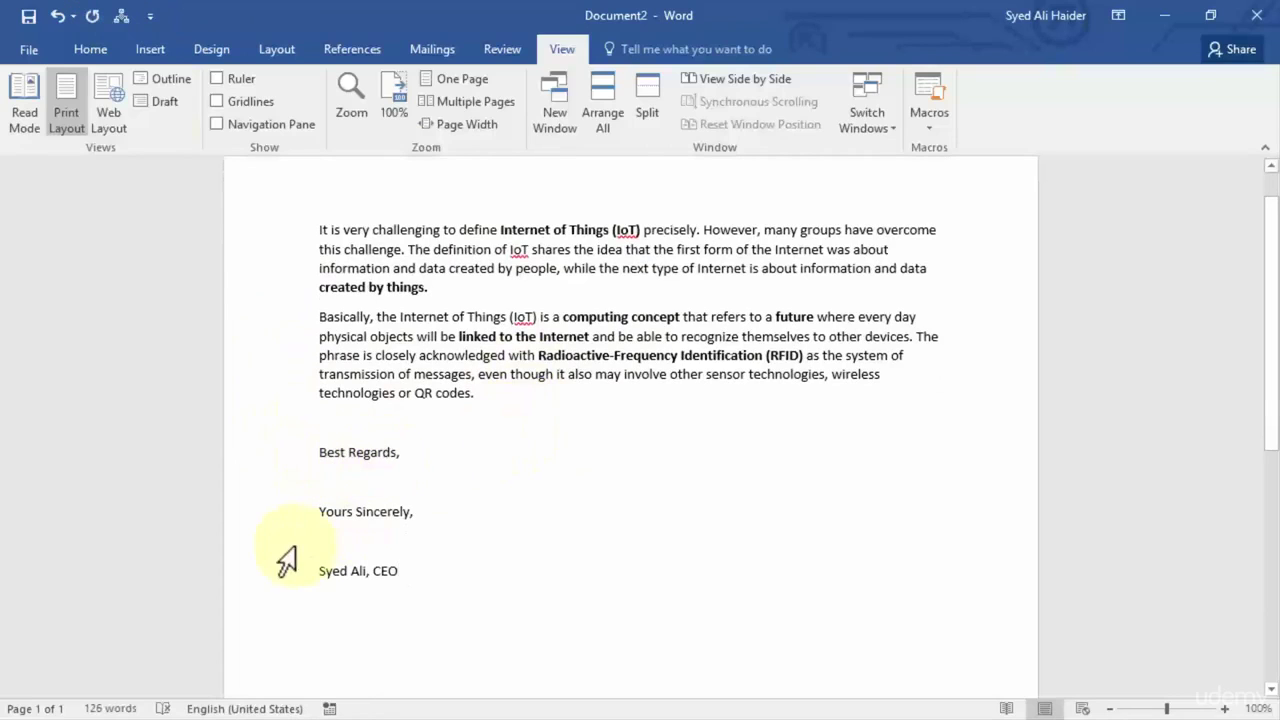
pyautogui.doubleClick(375, 571)
pyautogui.click(375, 571)
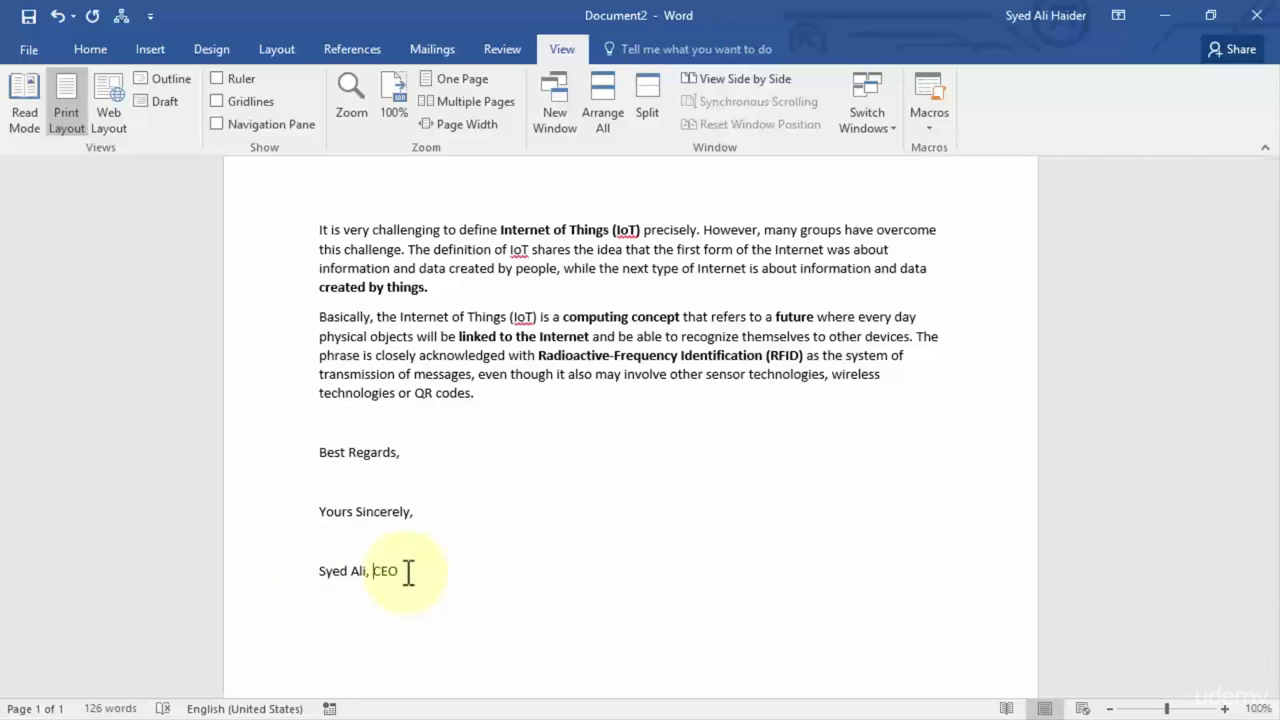
pyautogui.click(922, 133)
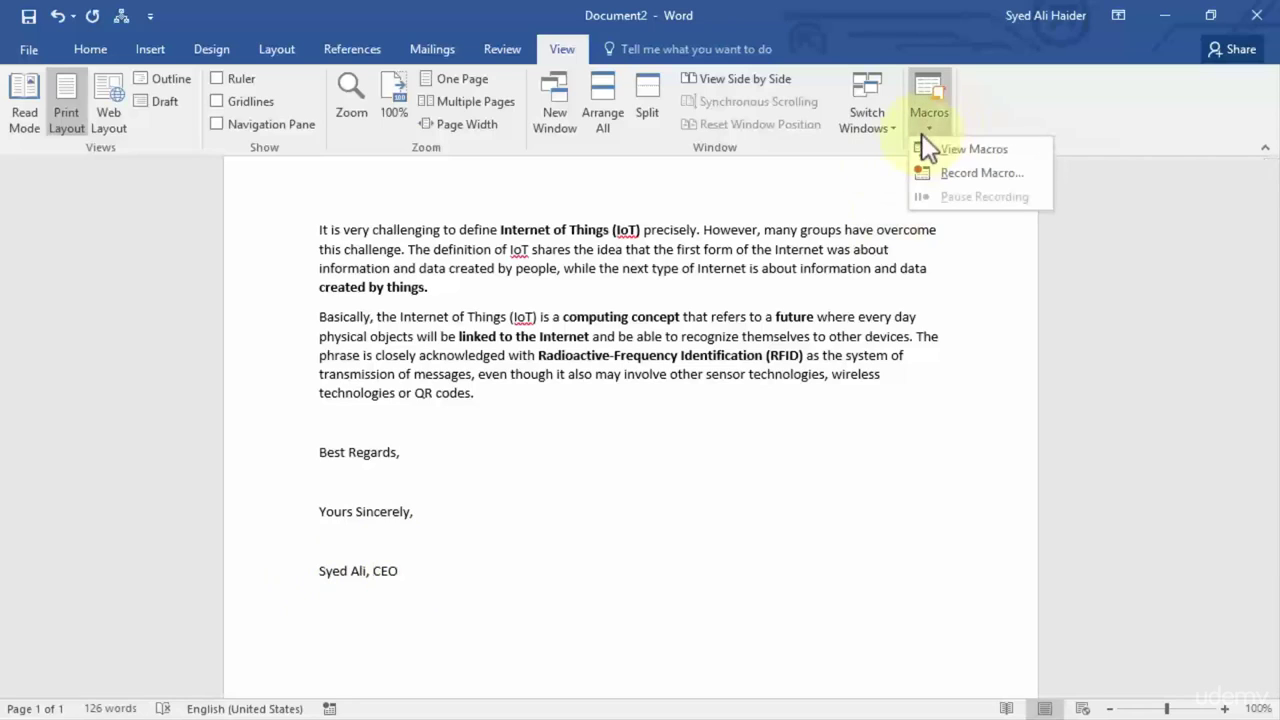
pyautogui.click(422, 578)
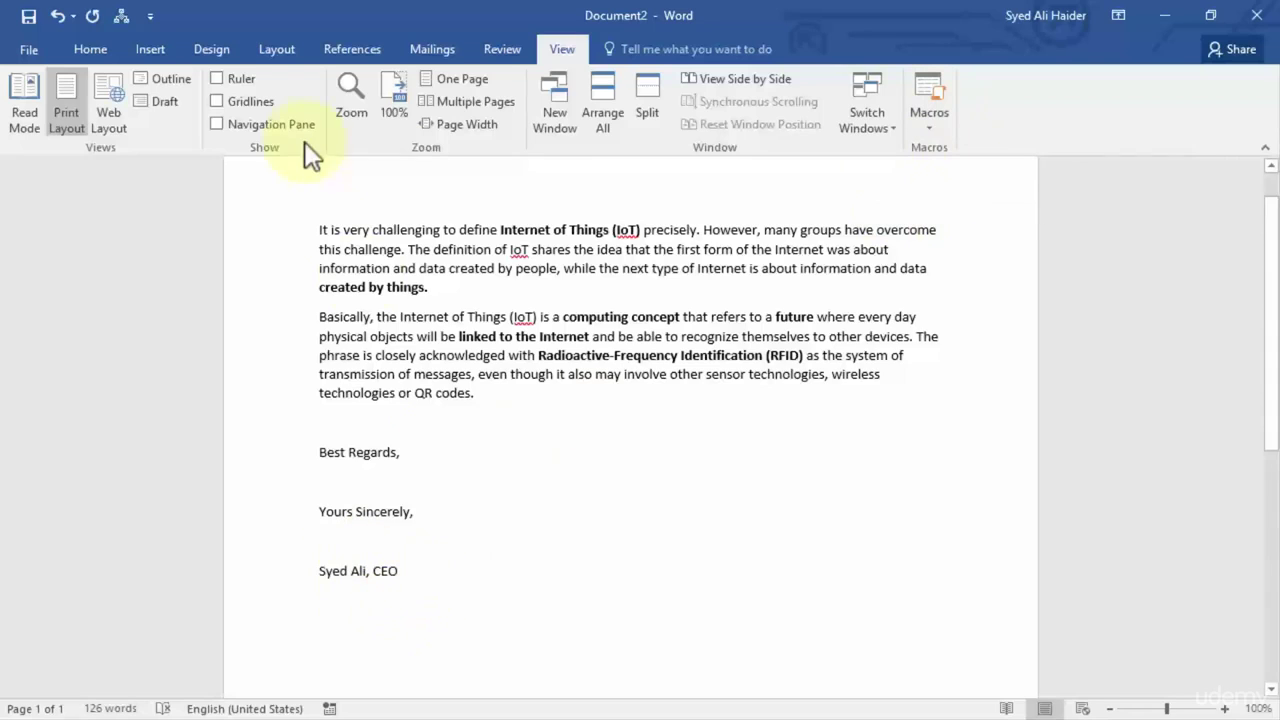